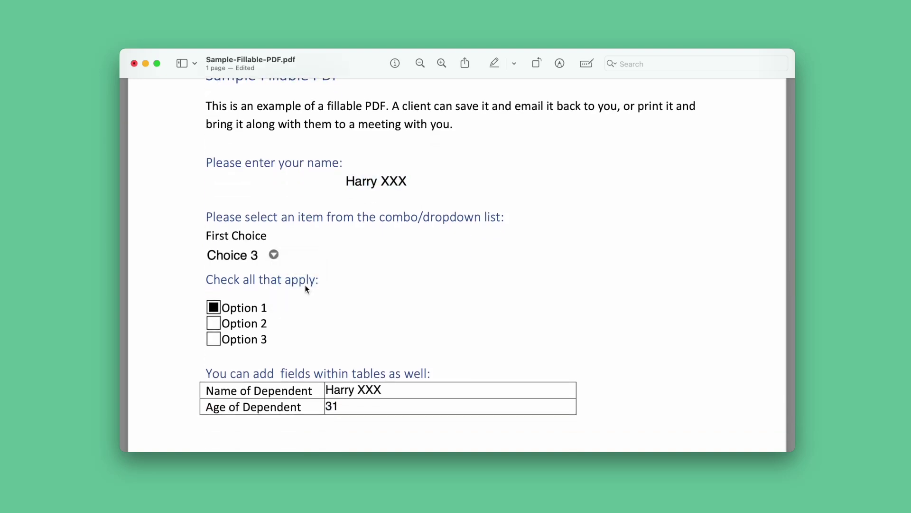
# Tick the option checkbox, set the combo box to Choice 1 and enter the Age of Dependent field.
pyautogui.click(214, 308)
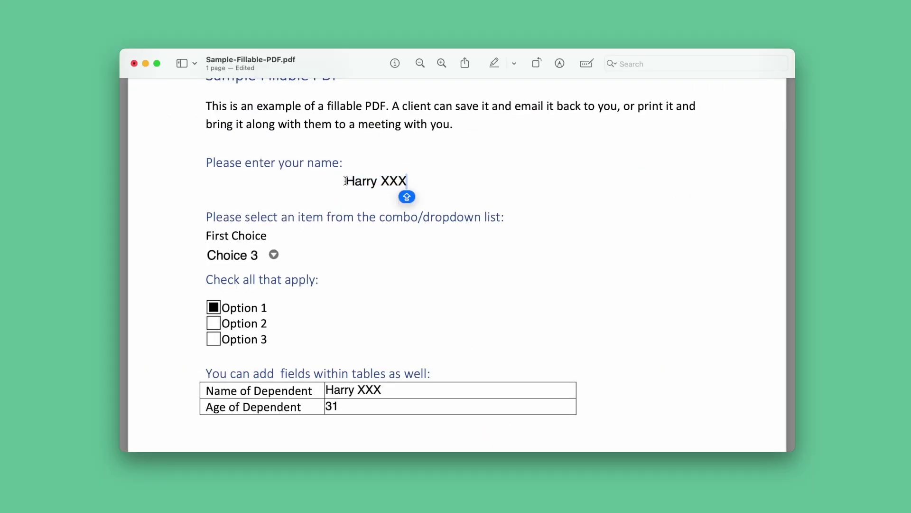
pyautogui.click(274, 254)
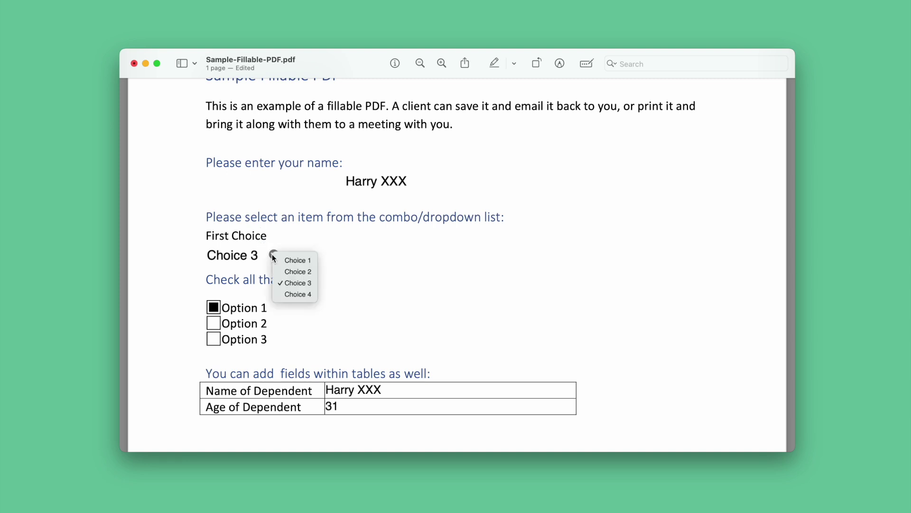
pyautogui.click(293, 258)
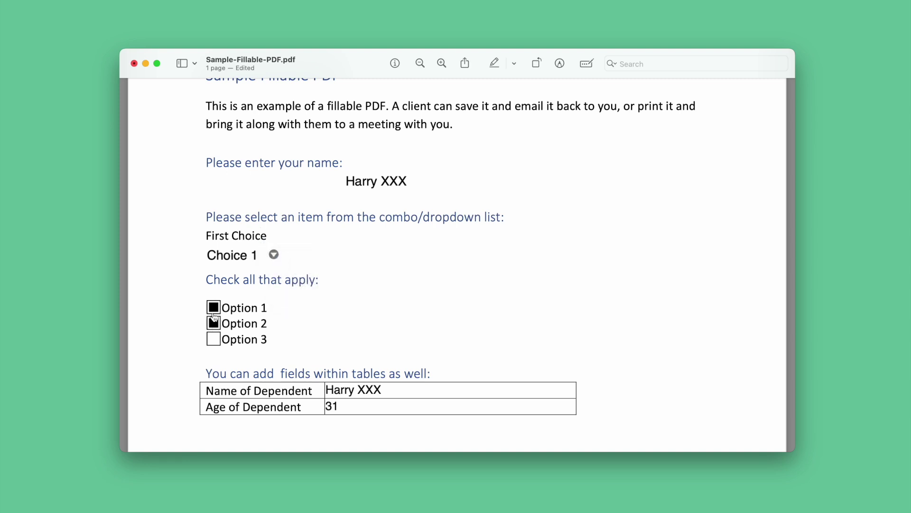
pyautogui.click(349, 406)
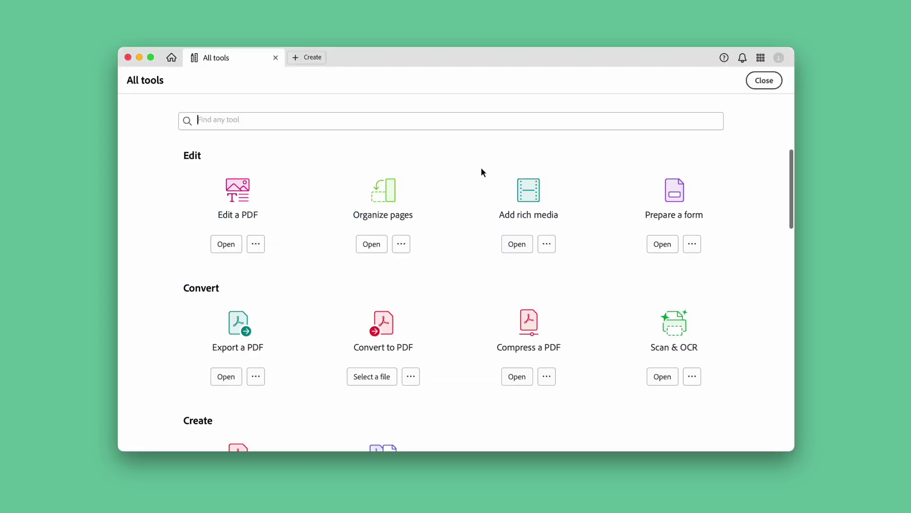
pyautogui.scroll(-1, 481, 172)
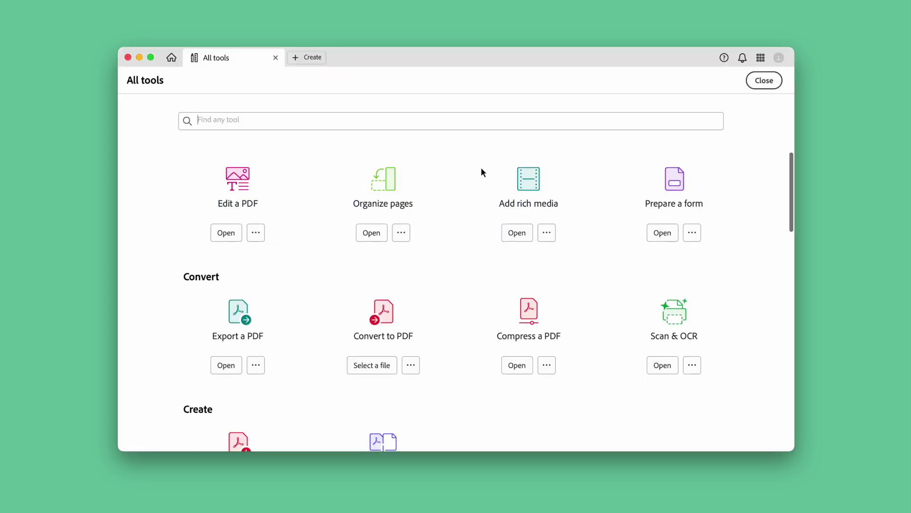
# Start the Prepare a form tool from Acrobat's All tools hub.
pyautogui.click(670, 190)
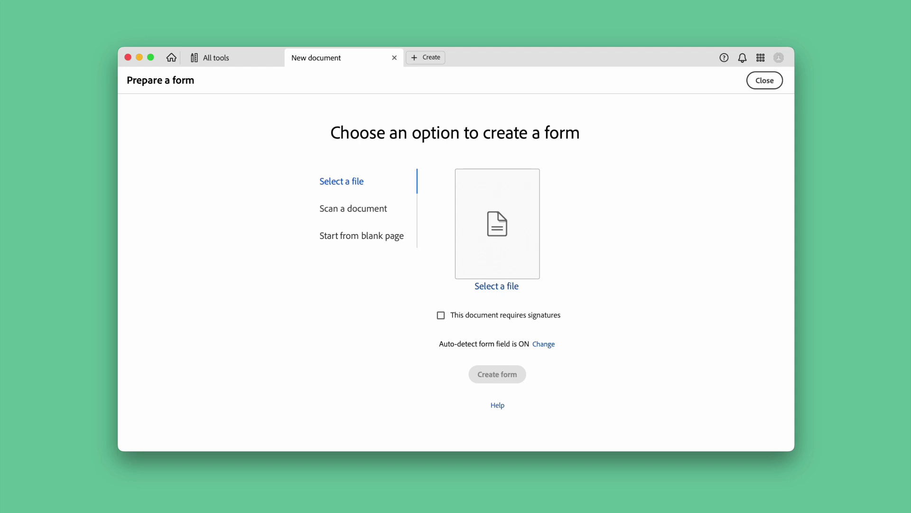
pyautogui.moveTo(519, 208); pyautogui.dragTo(483, 211)
pyautogui.scroll(-3, 219, 234)
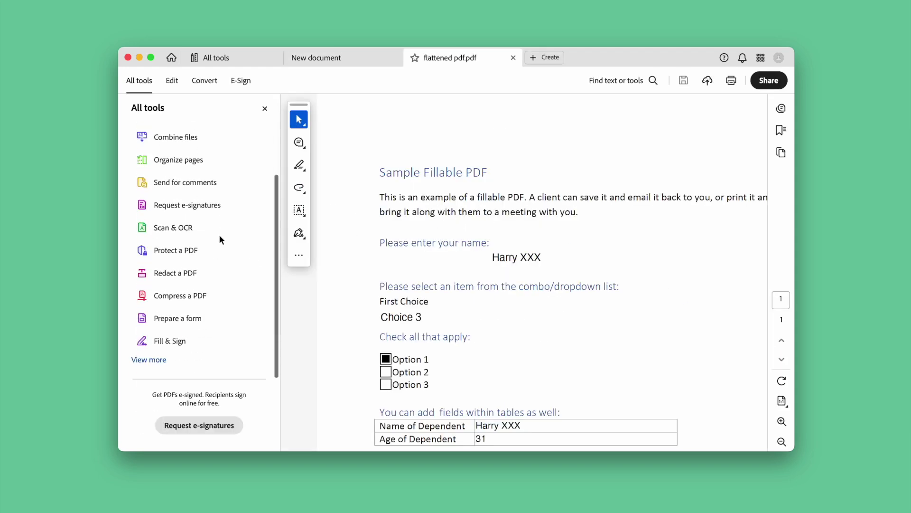
# Begin form editing, delete the flat Harry XXX text and place a text field beside the name prompt.
pyautogui.click(177, 318)
pyautogui.click(497, 384)
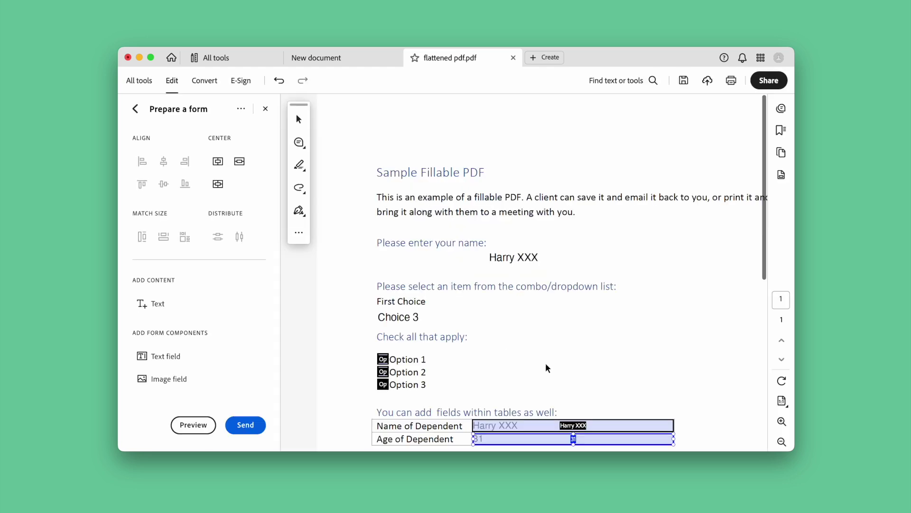
pyautogui.click(501, 257)
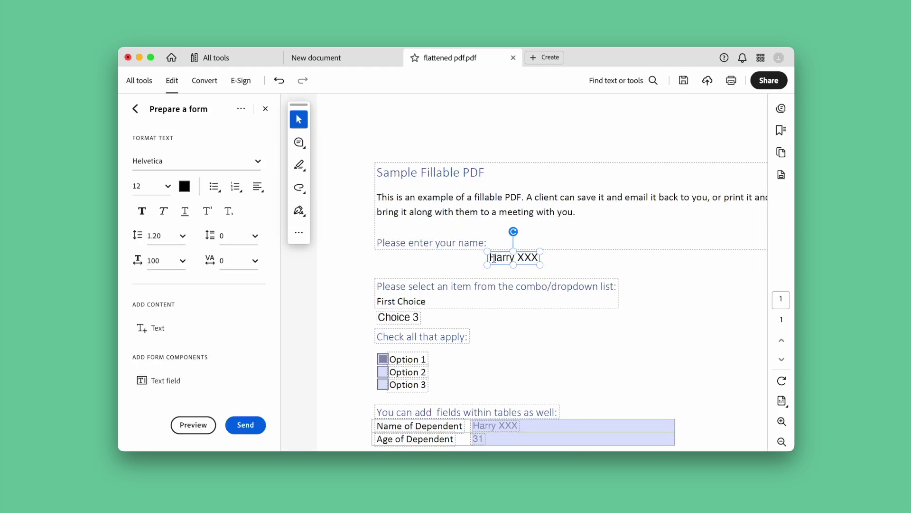
pyautogui.moveTo(491, 257); pyautogui.dragTo(540, 258)
pyautogui.press('BackSpace')
pyautogui.press('Escape')
pyautogui.scroll(-2, 205, 288)
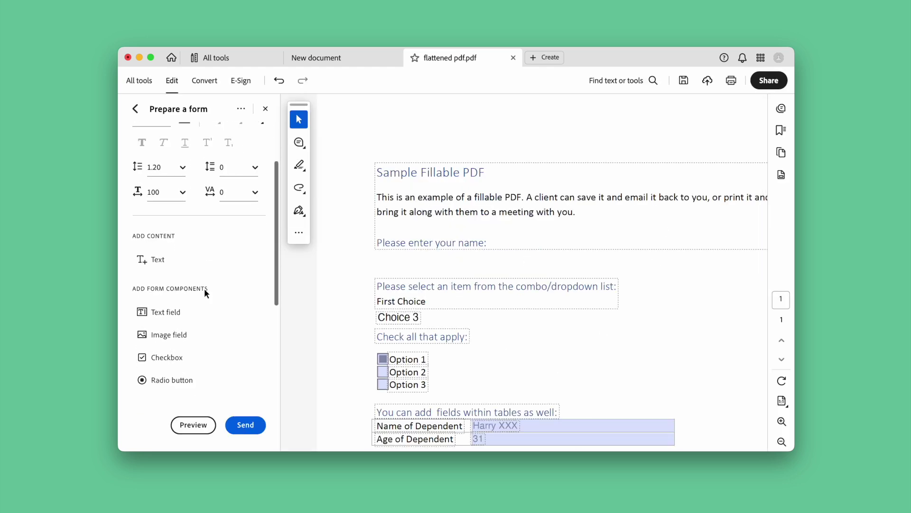
pyautogui.click(166, 304)
pyautogui.click(536, 259)
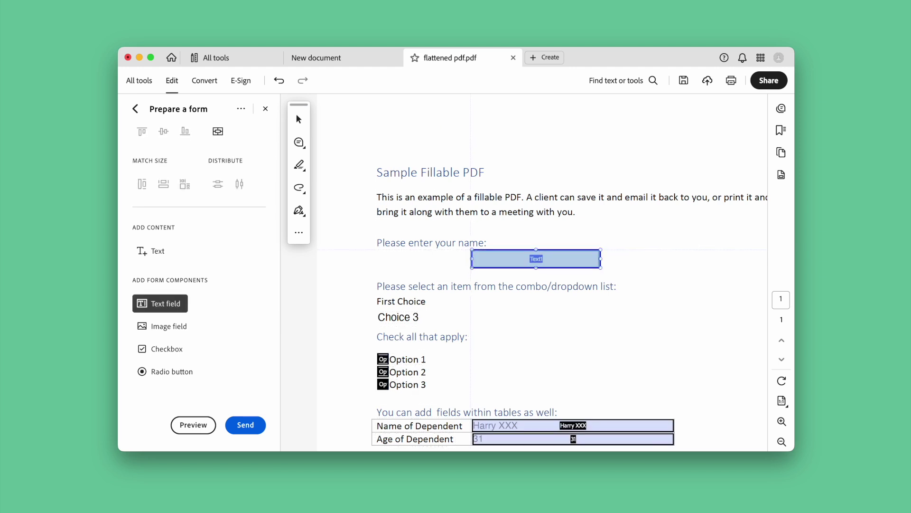
# Set the Text1 field's appearance to font size 14 in Times Bold via its properties.
pyautogui.rightClick(512, 255)
pyautogui.click(532, 261)
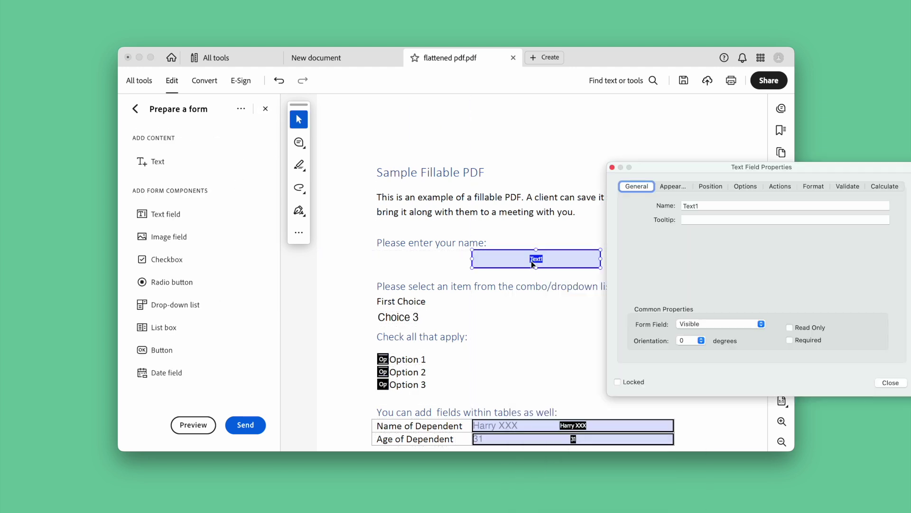
pyautogui.click(457, 175)
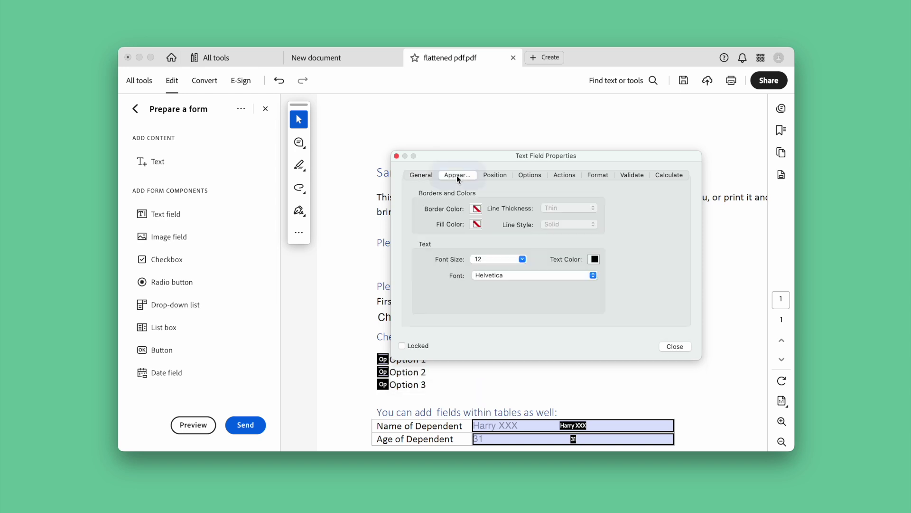
pyautogui.click(523, 259)
pyautogui.click(490, 303)
pyautogui.click(535, 159)
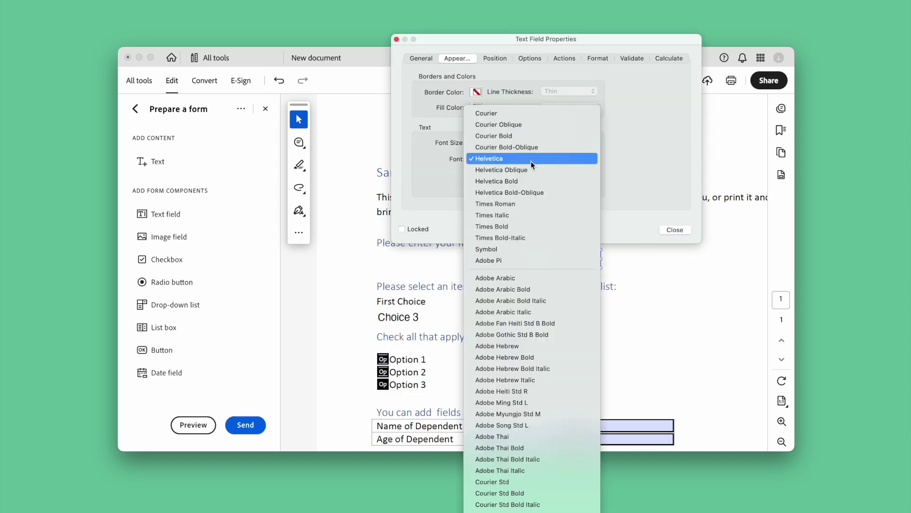
pyautogui.click(516, 225)
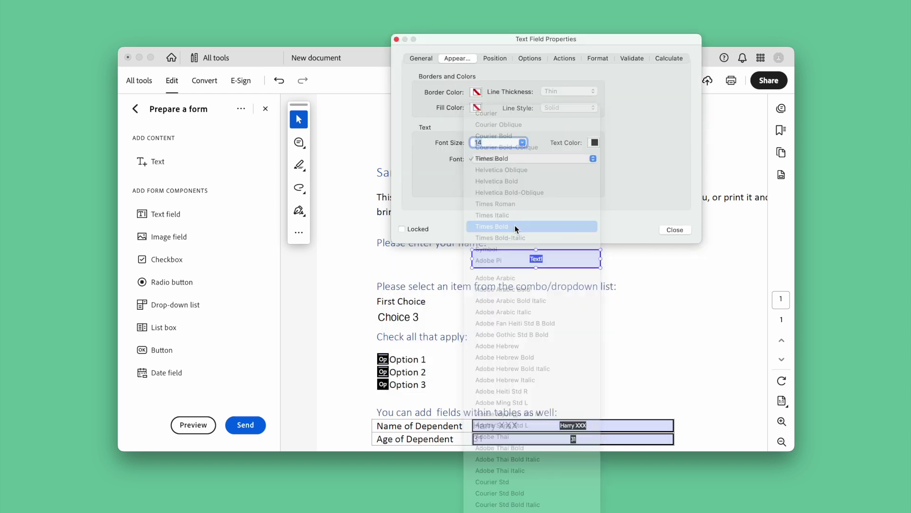
pyautogui.click(674, 229)
pyautogui.scroll(-2, 499, 286)
pyautogui.click(402, 254)
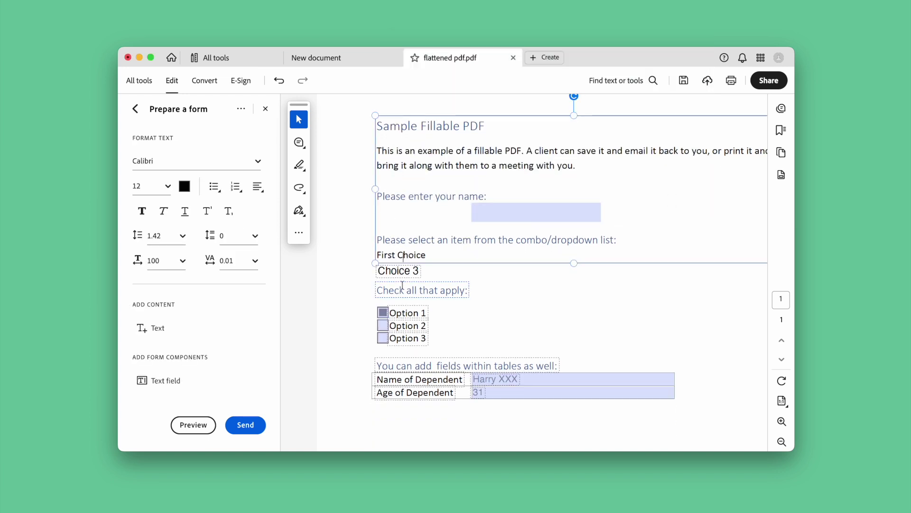
# Delete the flat First Choice text and add a dropdown field under the dropdown prompt.
pyautogui.moveTo(428, 254)
pyautogui.mouseDown()
pyautogui.moveTo(378, 254)
pyautogui.moveTo(420, 271)
pyautogui.mouseUp()
pyautogui.press('BackSpace')
pyautogui.press('BackSpace')
pyautogui.scroll(-5, 211, 310)
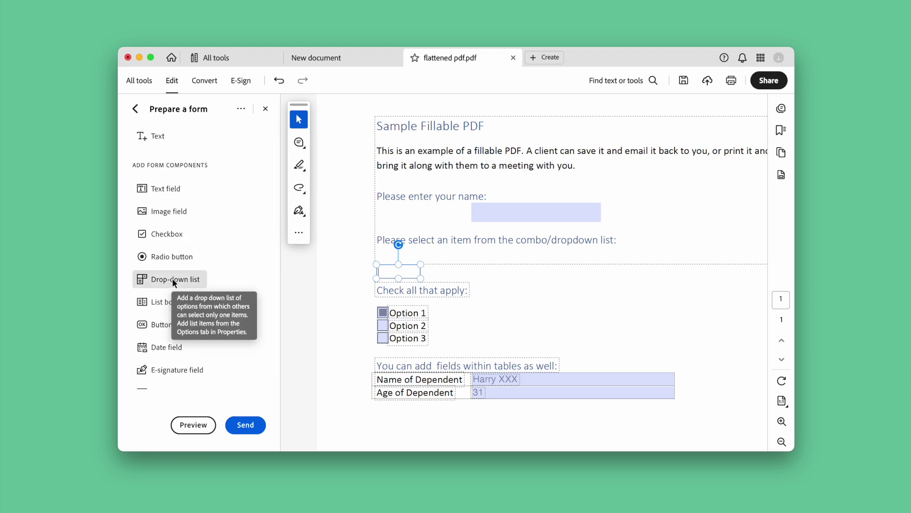
pyautogui.click(172, 278)
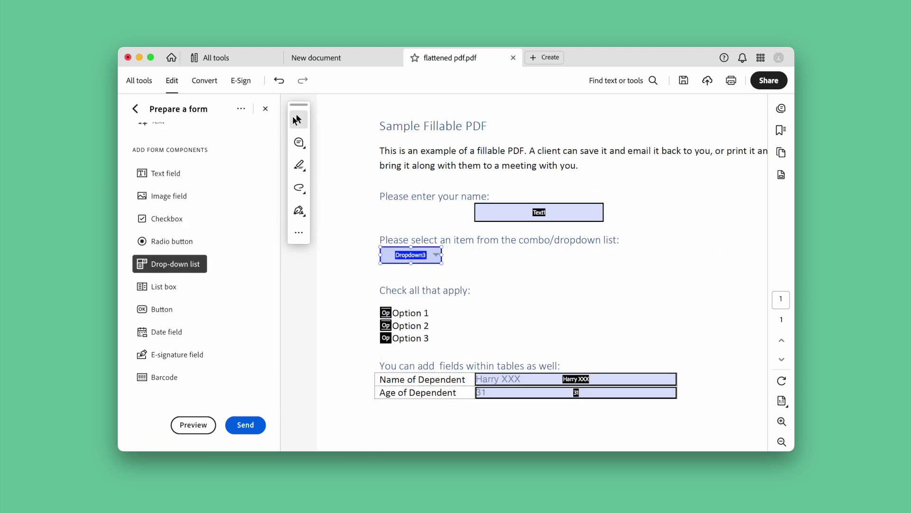
pyautogui.click(297, 120)
# Fill the Dropdown3 field's item list with Choice 1, Choice 2 and Choice 3.
pyautogui.rightClick(417, 255)
pyautogui.click(437, 260)
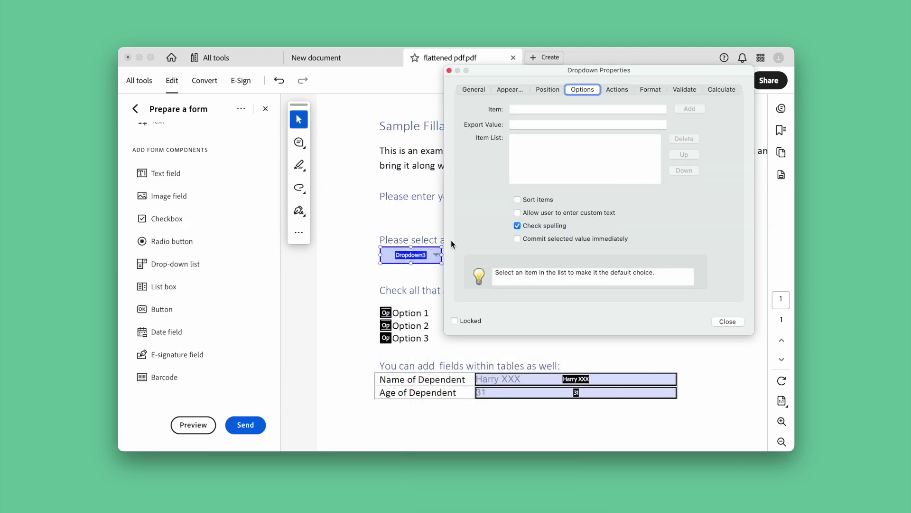
pyautogui.click(521, 110)
pyautogui.write('Choice 1')
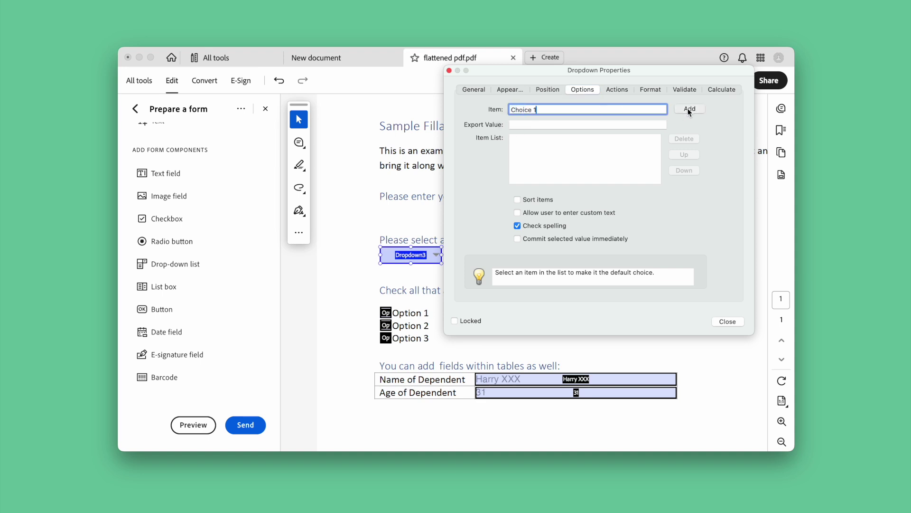
pyautogui.click(688, 109)
pyautogui.doubleClick(543, 109)
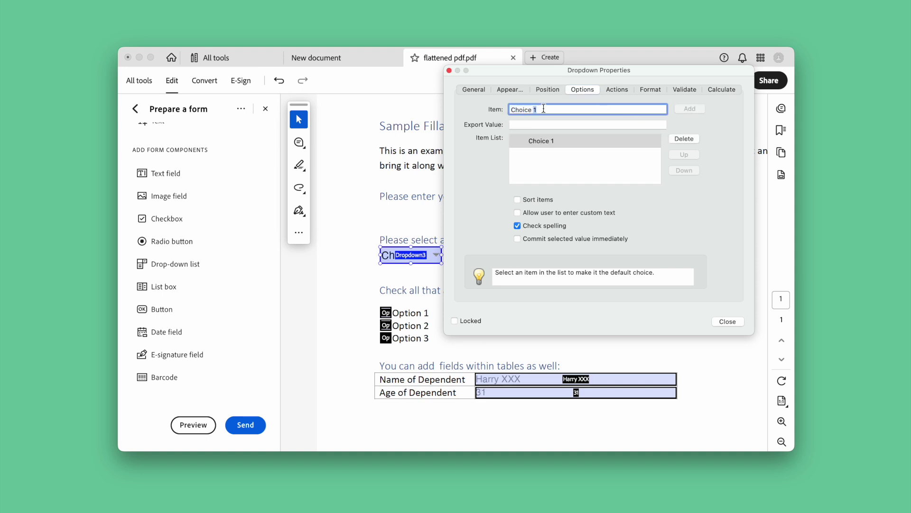
pyautogui.write('2')
pyautogui.click(689, 109)
pyautogui.doubleClick(545, 109)
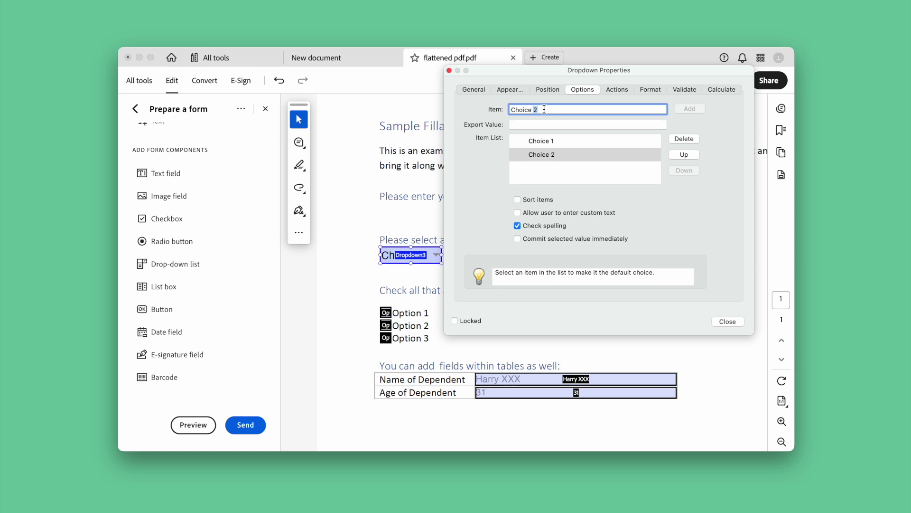
pyautogui.write('3')
pyautogui.click(689, 109)
pyautogui.click(730, 318)
pyautogui.moveTo(371, 301); pyautogui.dragTo(388, 345)
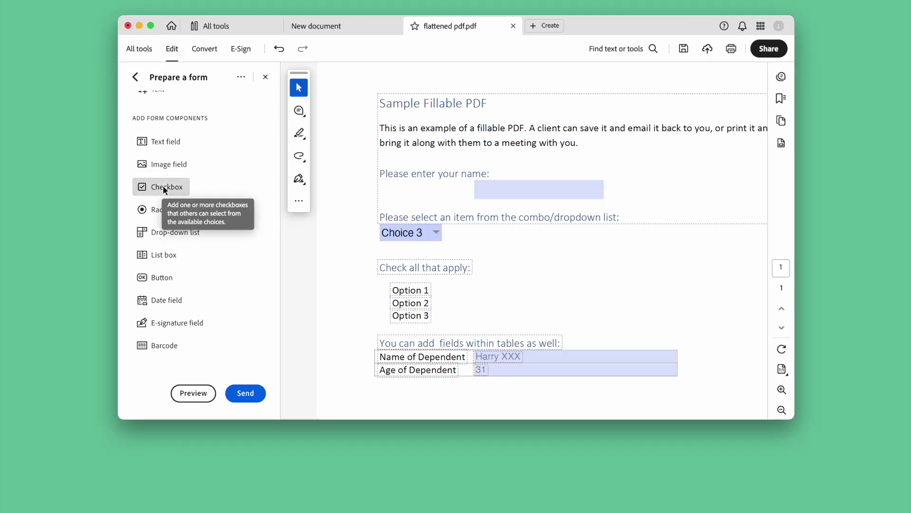
# Place checkbox fields beside Option 1, Option 2 and Option 3 and select all three.
pyautogui.click(162, 185)
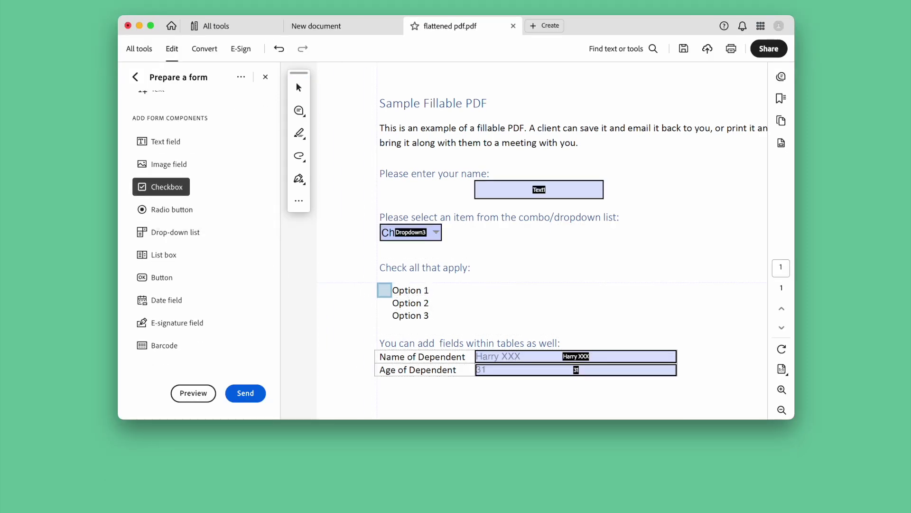
pyautogui.click(385, 290)
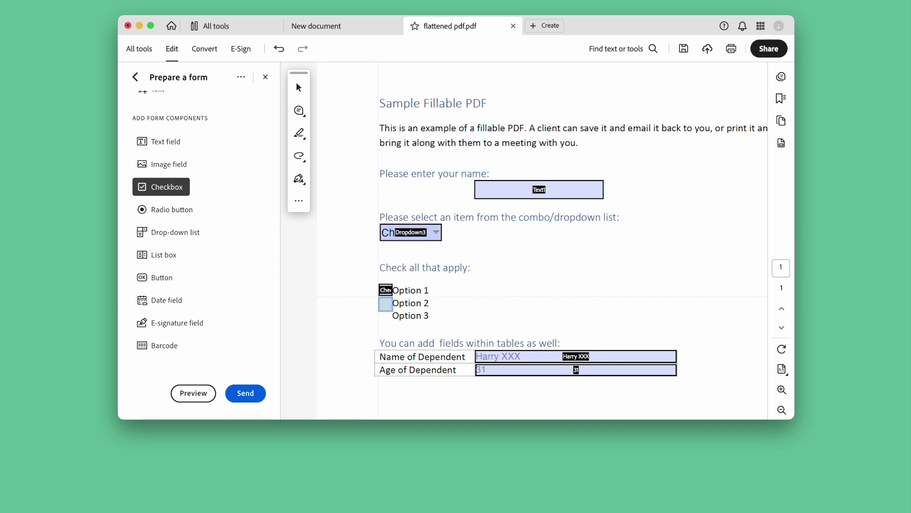
pyautogui.click(384, 304)
pyautogui.moveTo(375, 281); pyautogui.dragTo(392, 331)
# Left-align the three checkboxes and make them the same size, then nudge the dependent name field up.
pyautogui.rightClick(388, 320)
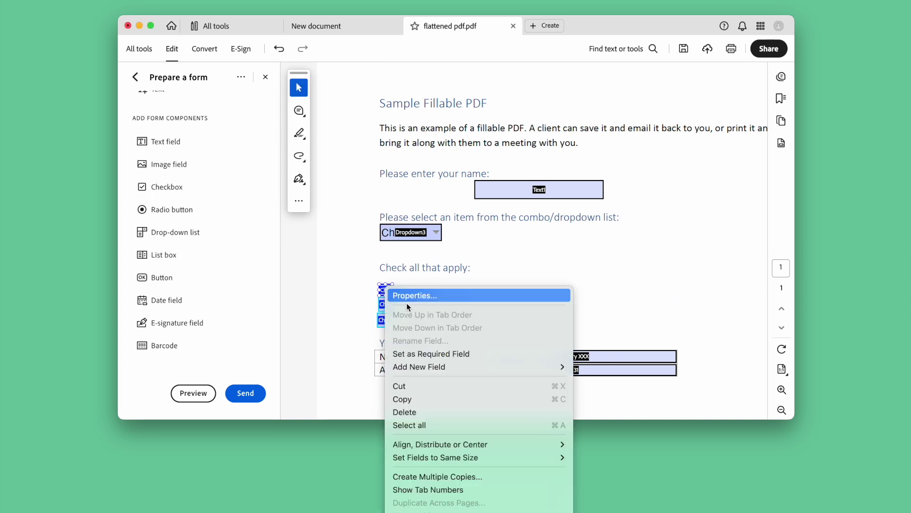
pyautogui.moveTo(440, 444)
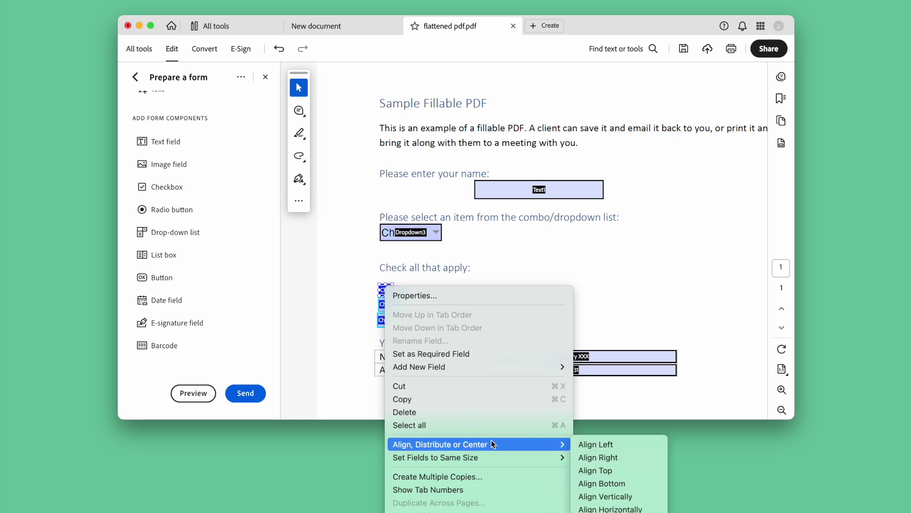
pyautogui.click(585, 444)
pyautogui.rightClick(391, 319)
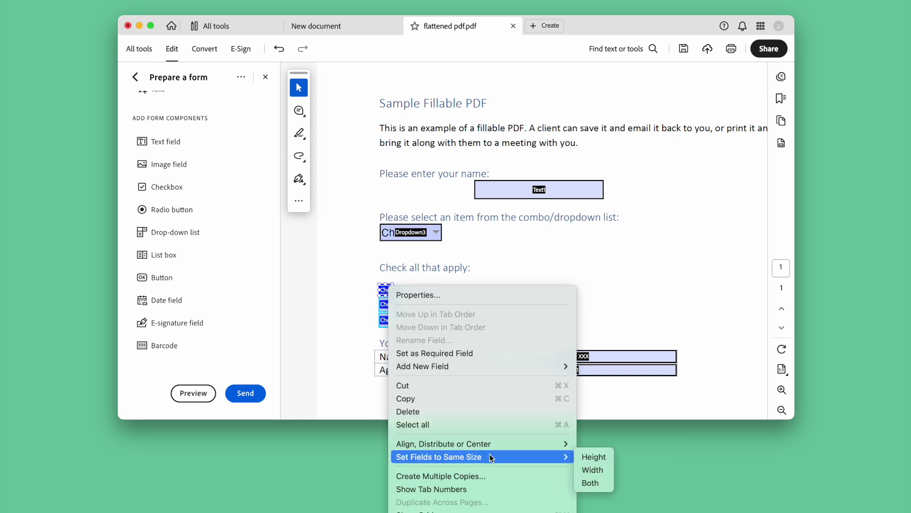
pyautogui.click(591, 482)
pyautogui.click(385, 318)
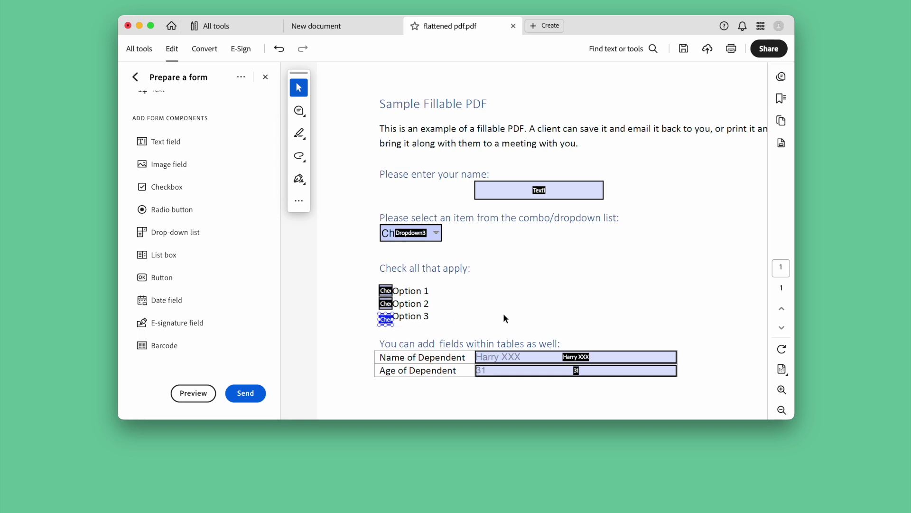
pyautogui.moveTo(503, 356)
pyautogui.mouseDown()
pyautogui.moveTo(608, 359)
pyautogui.moveTo(602, 350)
pyautogui.mouseUp()
# Preview the form, focus the name field, pick Choice 1 and settle on Option 1 checked.
pyautogui.rightClick(602, 349)
pyautogui.press('Escape')
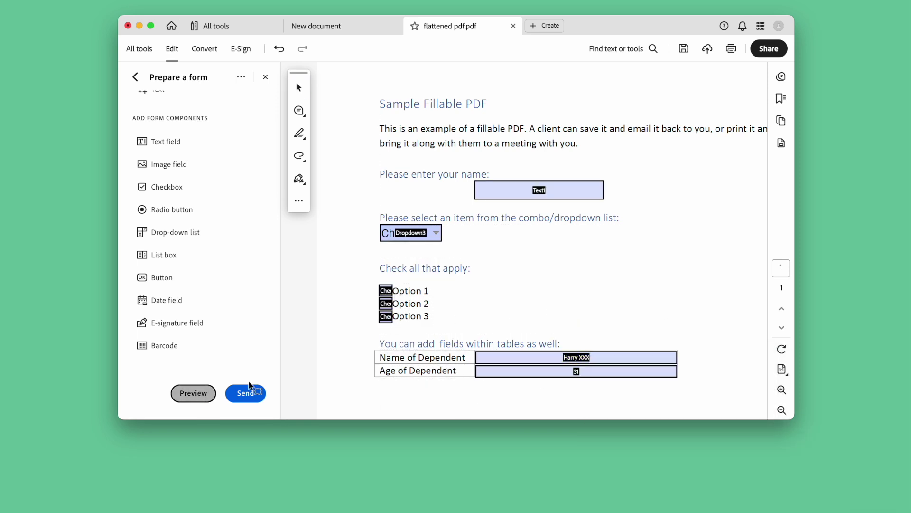
pyautogui.click(194, 393)
pyautogui.click(398, 185)
pyautogui.write('Harry')
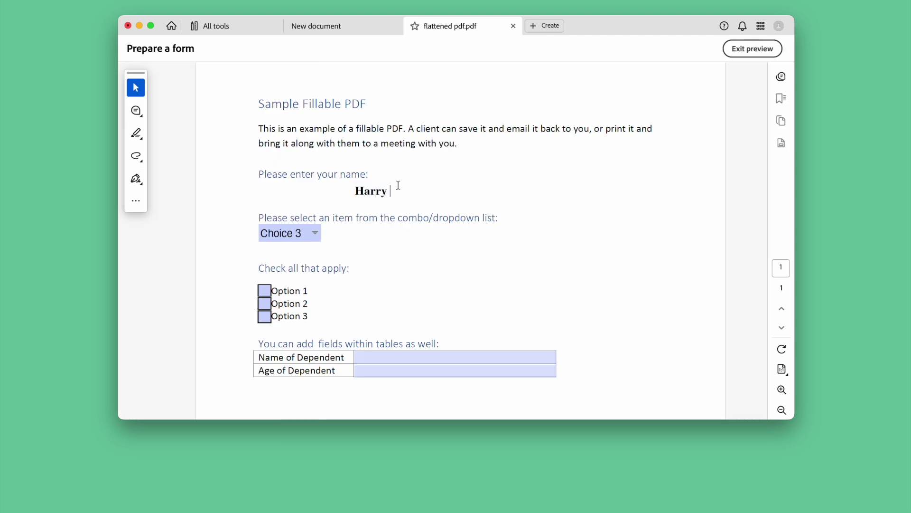
pyautogui.click(315, 233)
pyautogui.click(284, 248)
pyautogui.click(264, 291)
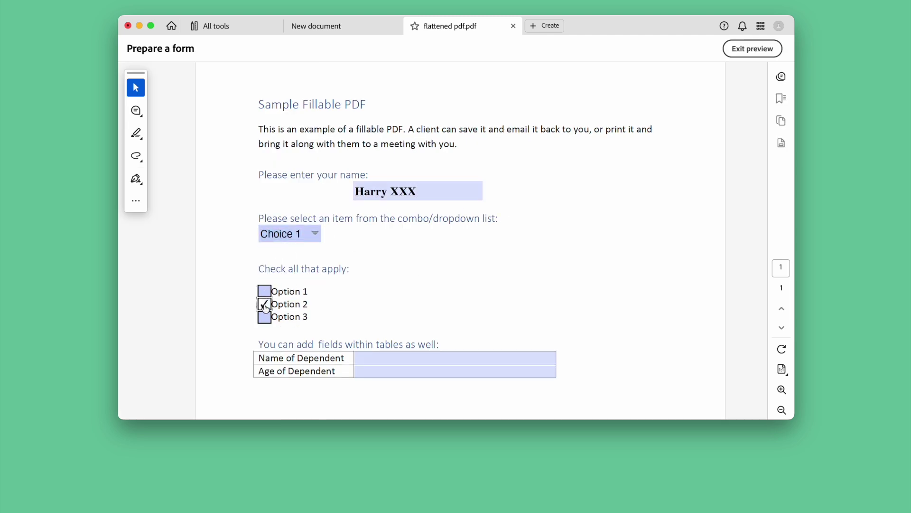
pyautogui.click(265, 316)
pyautogui.click(265, 291)
# Fill the dependent name and age 31 fields, then exit preview back to form editing.
pyautogui.click(380, 358)
pyautogui.write('Harry')
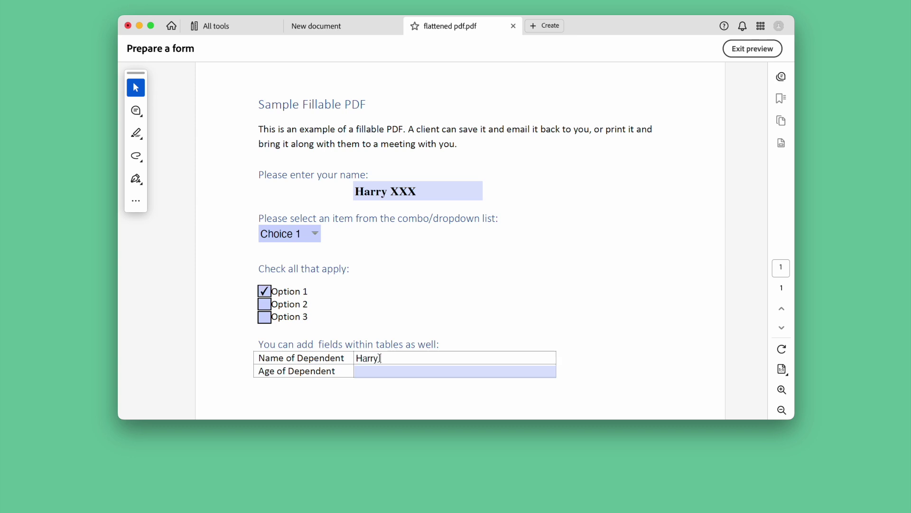
pyautogui.write('XXX')
pyautogui.click(372, 371)
pyautogui.write('31')
pyautogui.click(434, 147)
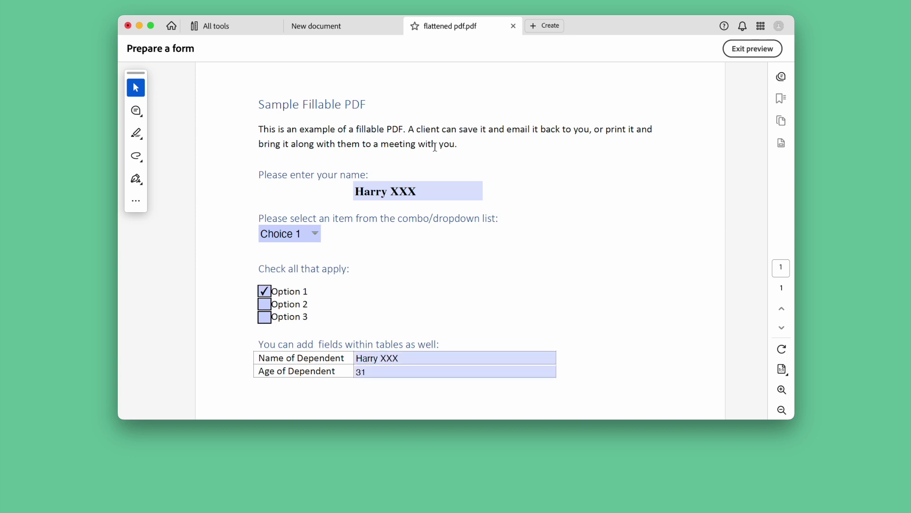
pyautogui.click(753, 48)
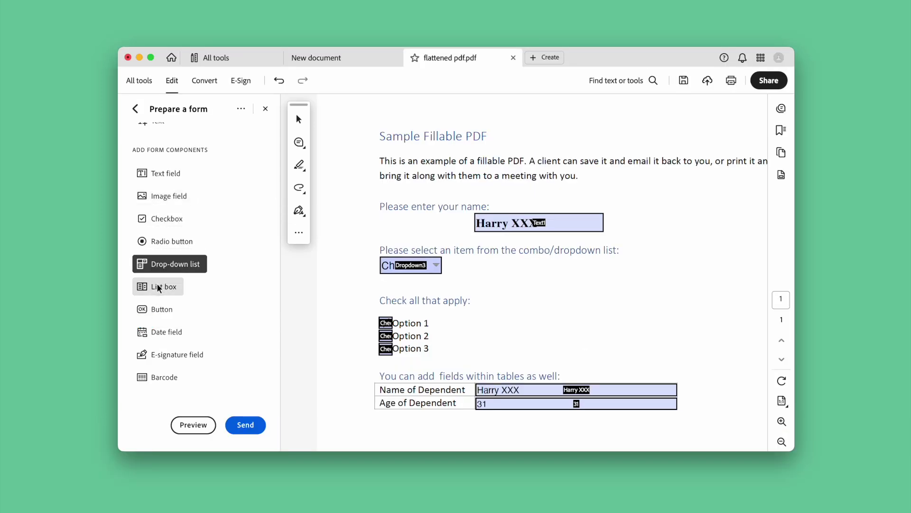
# Place a date field below the dependents table and an e-signature field beneath it.
pyautogui.click(166, 332)
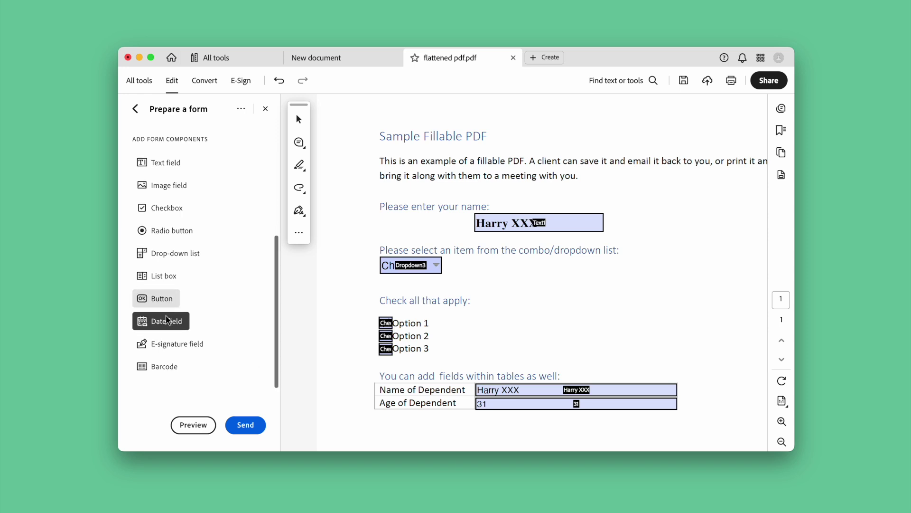
pyautogui.click(663, 432)
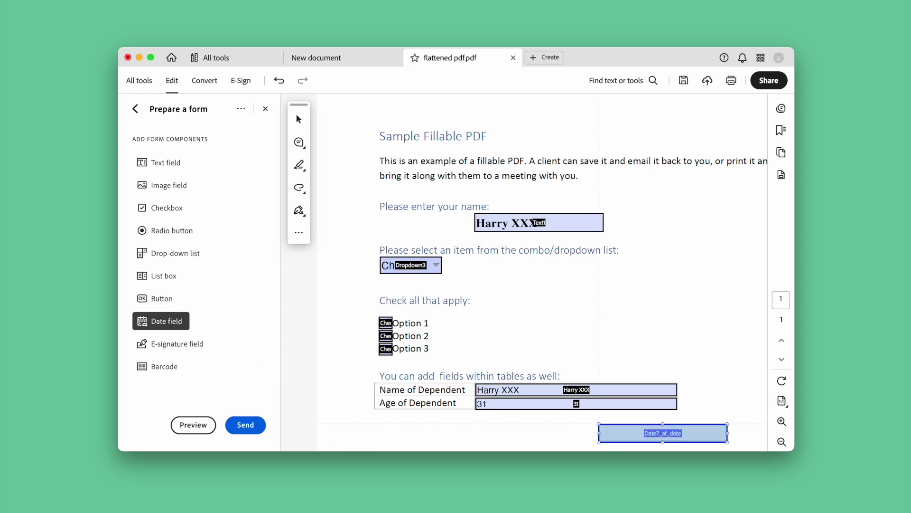
pyautogui.click(177, 344)
pyautogui.scroll(-3, 498, 299)
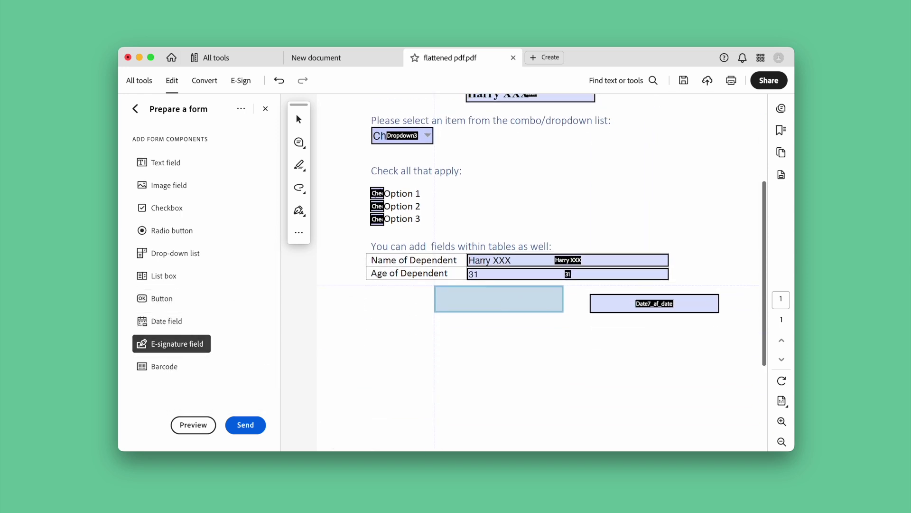
pyautogui.scroll(-1, 434, 286)
pyautogui.click(592, 284)
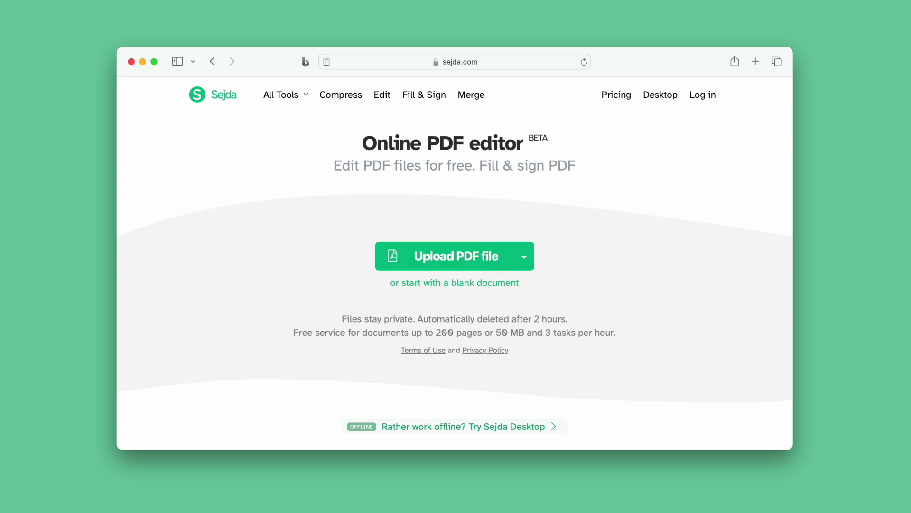
# Upload the flattened PDF to Sejda and delete the static Harry XXX name text.
pyautogui.moveTo(629, 299); pyautogui.dragTo(443, 259)
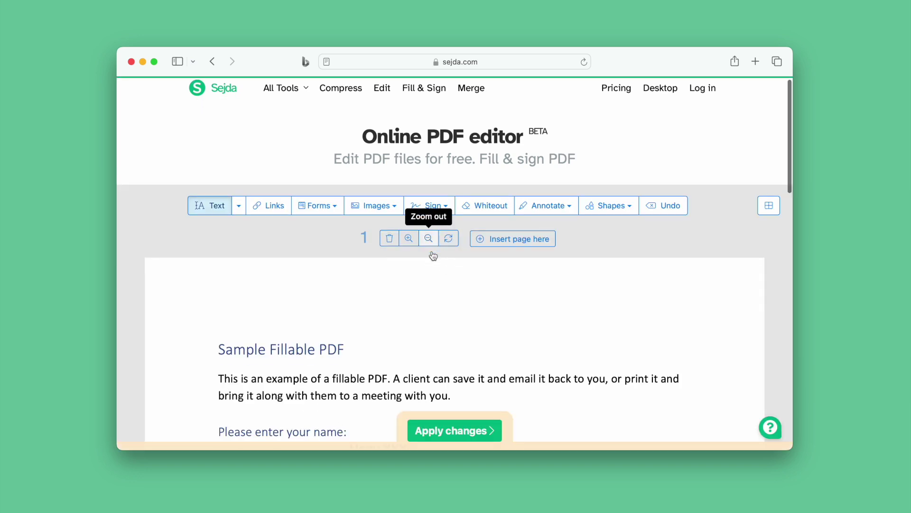
pyautogui.scroll(-3, 434, 255)
pyautogui.click(385, 340)
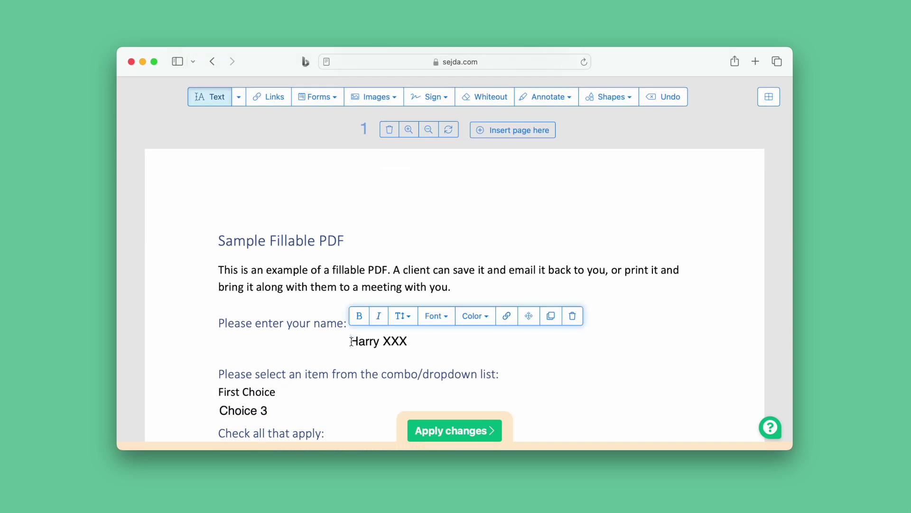
pyautogui.click(573, 316)
# Add a single-line text field beside the name prompt and glance at its colour settings.
pyautogui.click(322, 98)
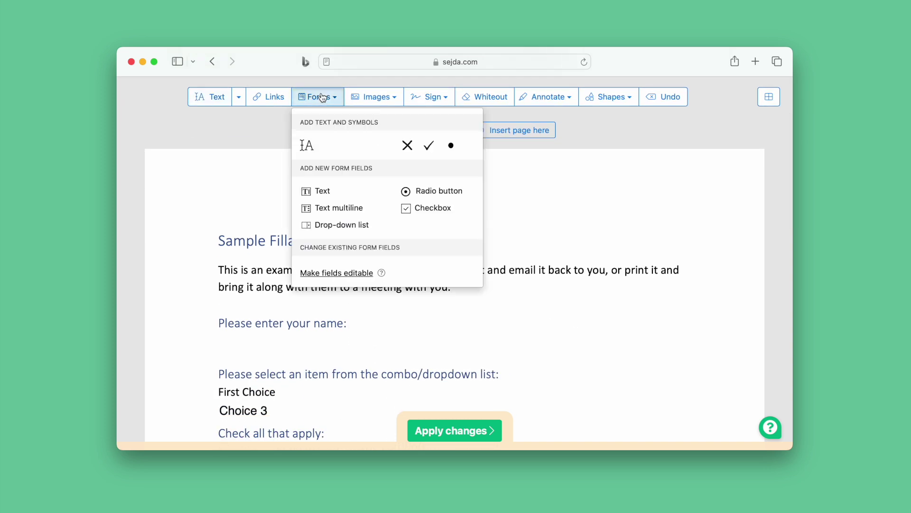
pyautogui.click(329, 191)
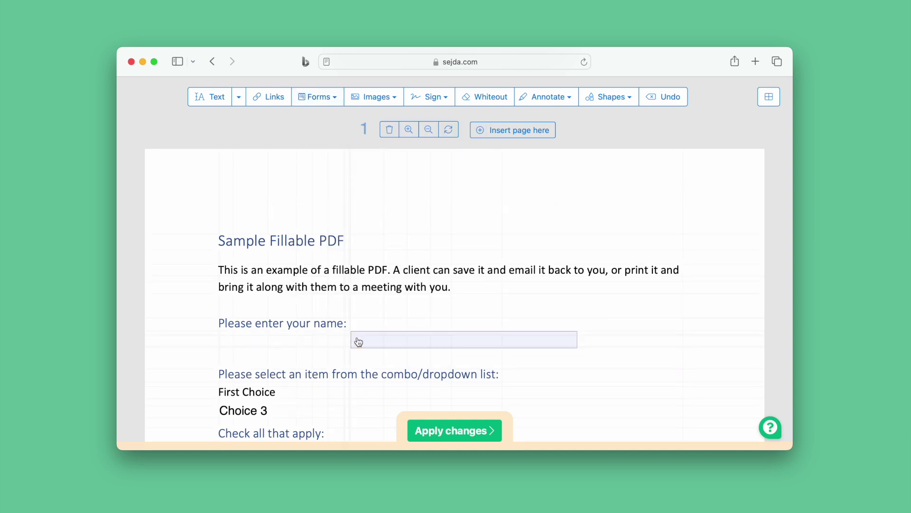
pyautogui.click(356, 337)
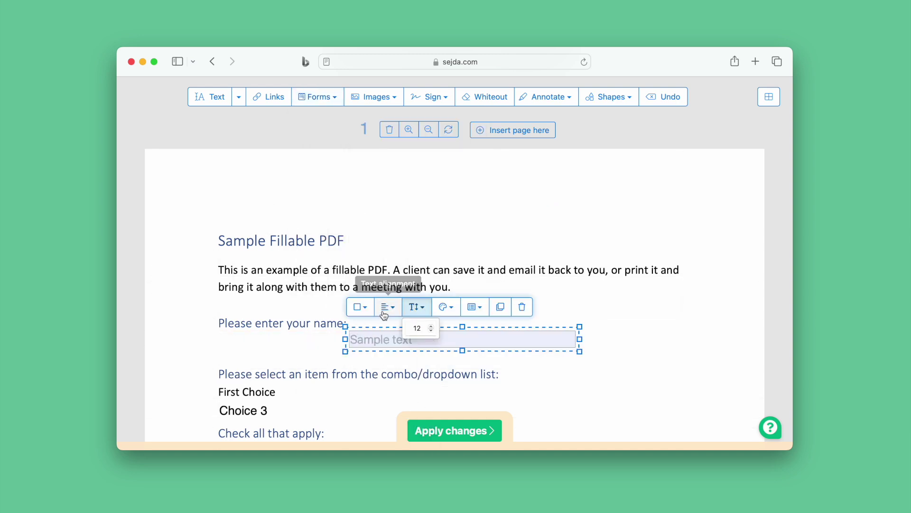
pyautogui.click(364, 309)
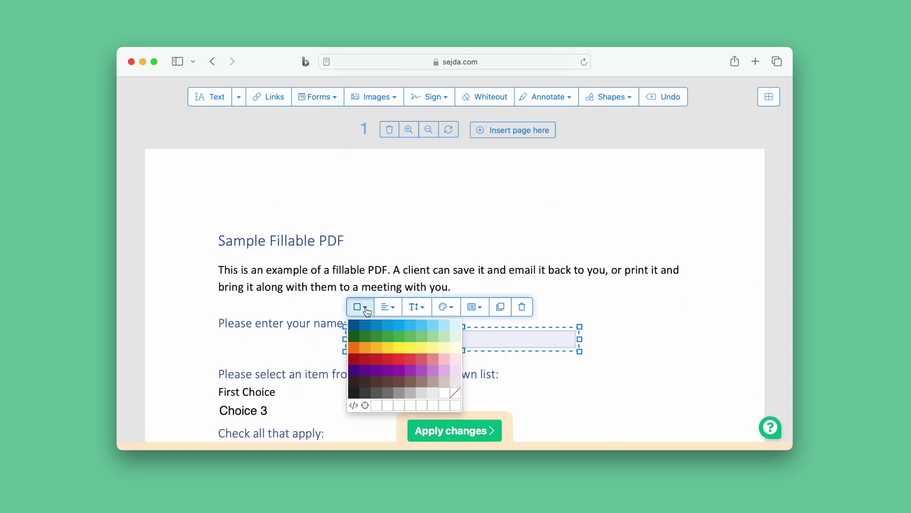
pyautogui.click(445, 308)
pyautogui.click(452, 368)
pyautogui.scroll(-3, 399, 373)
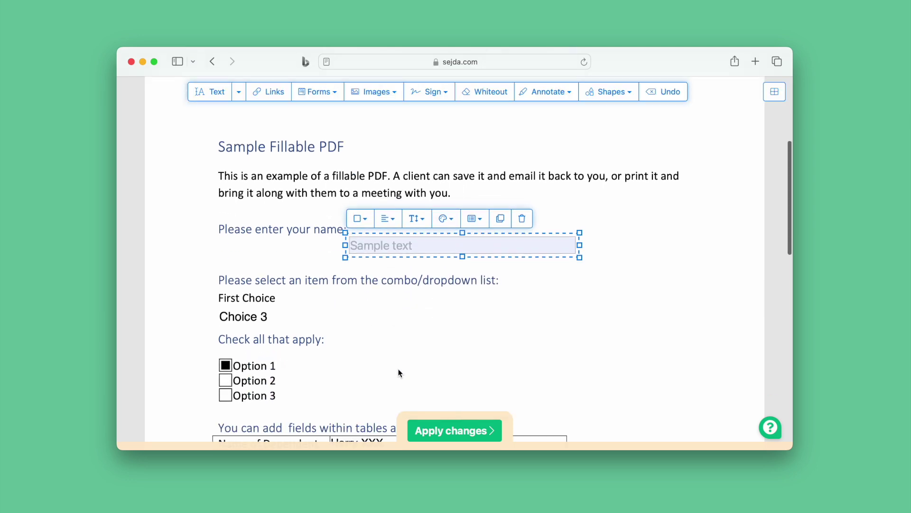
# Delete the static First Choice and Choice 3 text lines.
pyautogui.click(242, 298)
pyautogui.click(431, 276)
pyautogui.click(243, 317)
pyautogui.click(442, 292)
# Place a dropdown field under the prompt and check its Option 1–3 settings.
pyautogui.click(318, 92)
pyautogui.click(335, 218)
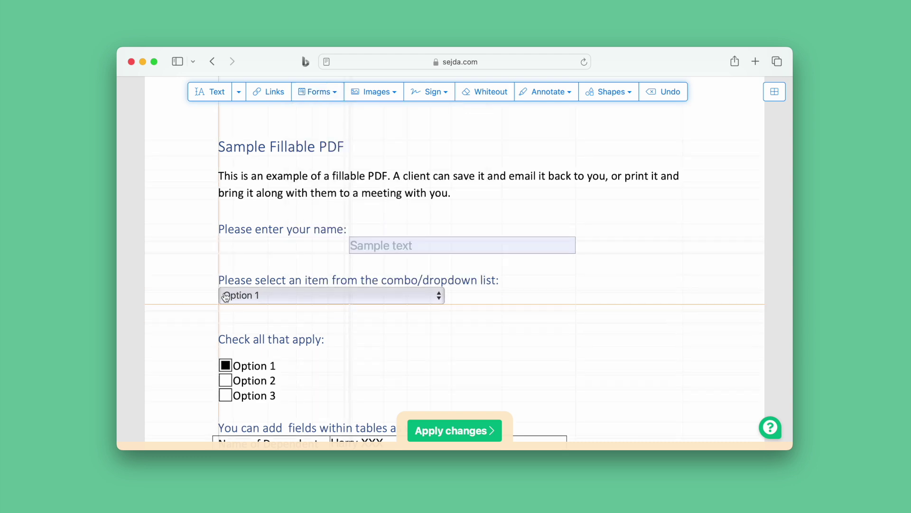
pyautogui.click(228, 295)
pyautogui.click(344, 263)
pyautogui.scroll(-2, 407, 351)
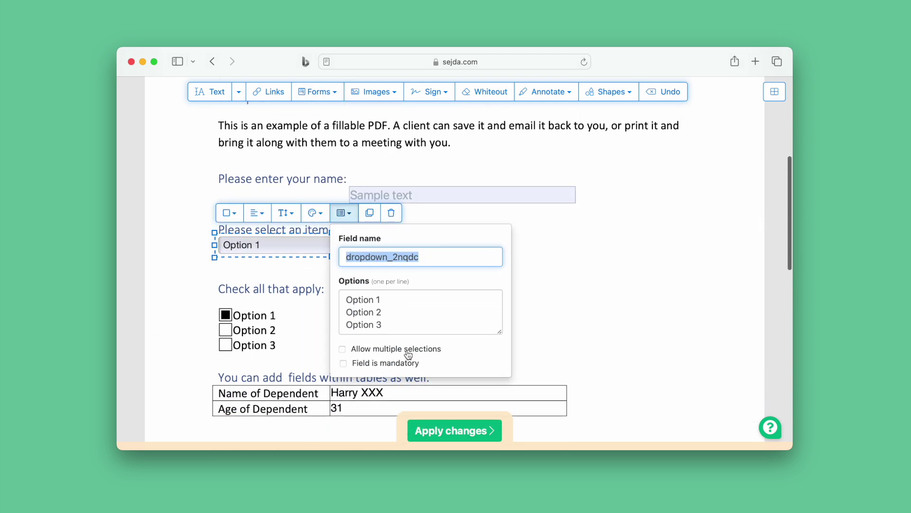
pyautogui.click(344, 204)
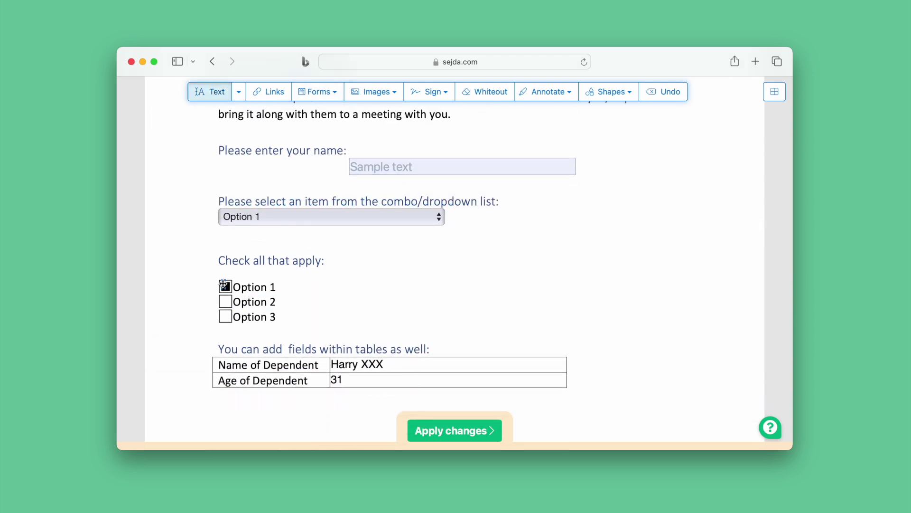
pyautogui.click(259, 286)
# Delete the static Harry XXX and 31 values from the dependent table rows.
pyautogui.click(386, 365)
pyautogui.tripleClick(388, 364)
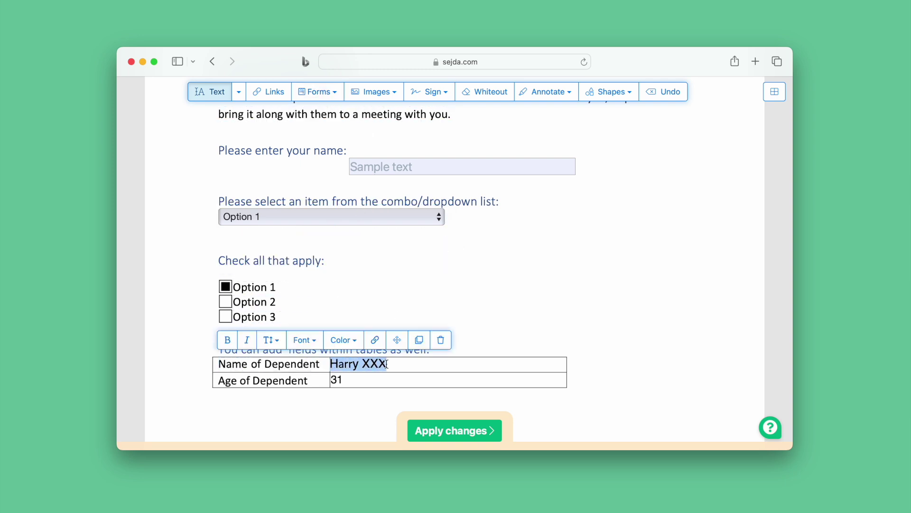
pyautogui.press('BackSpace')
pyautogui.click(336, 378)
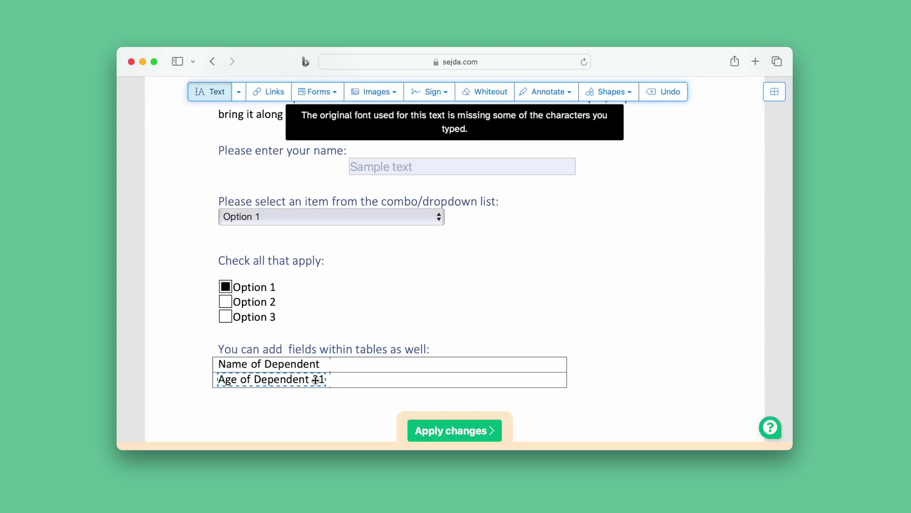
pyautogui.doubleClick(318, 379)
pyautogui.press('BackSpace')
pyautogui.click(316, 92)
# Draw text fields across the Name of Dependent and Age of Dependent rows.
pyautogui.click(335, 188)
pyautogui.moveTo(329, 358); pyautogui.dragTo(565, 372)
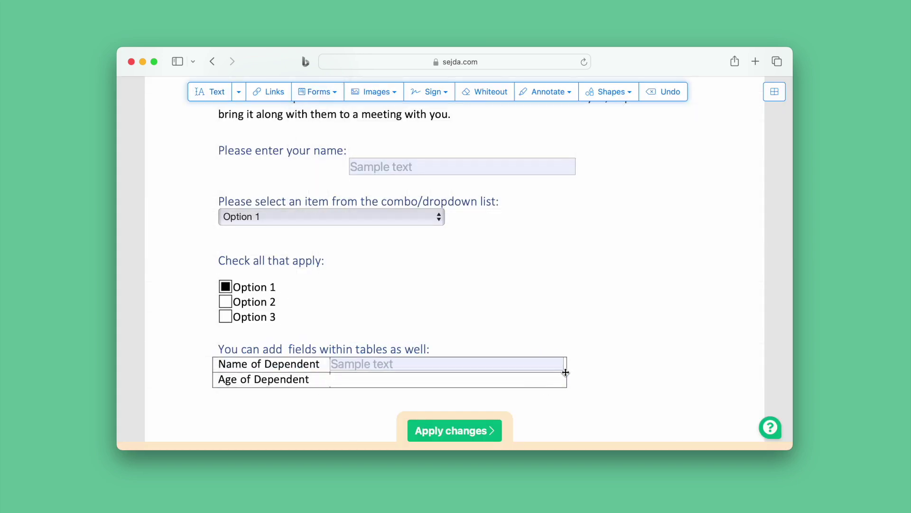
pyautogui.click(315, 92)
pyautogui.click(336, 188)
pyautogui.moveTo(330, 372); pyautogui.dragTo(567, 388)
pyautogui.click(572, 392)
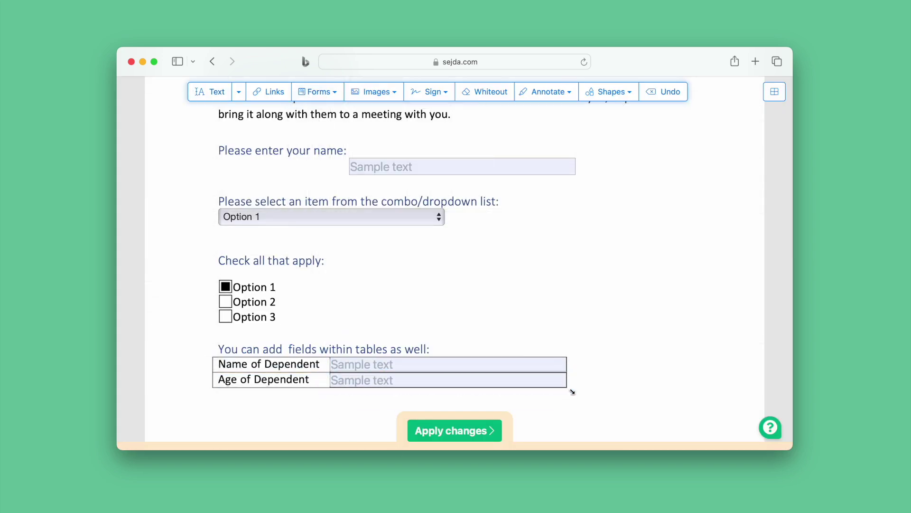
# Apply the Sejda edits, download flattened pdf-3.pdf, and test its name field in Safari.
pyautogui.click(449, 430)
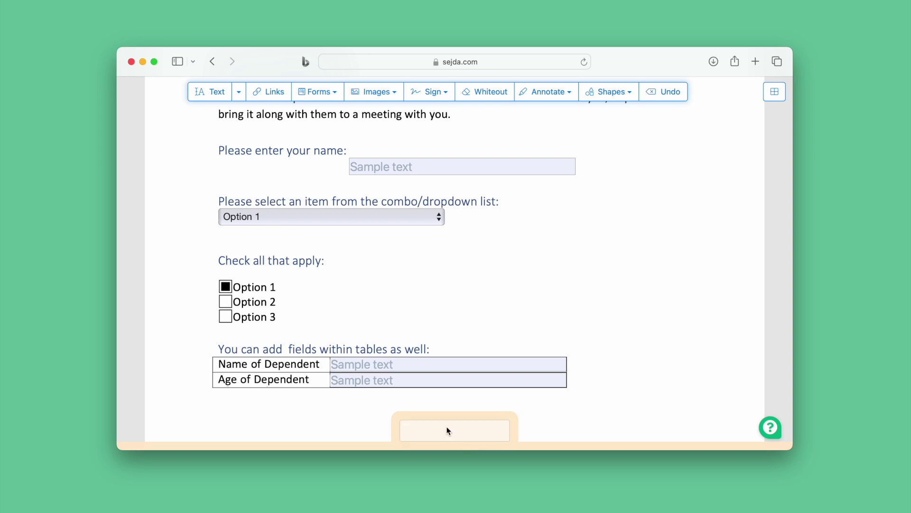
pyautogui.click(387, 213)
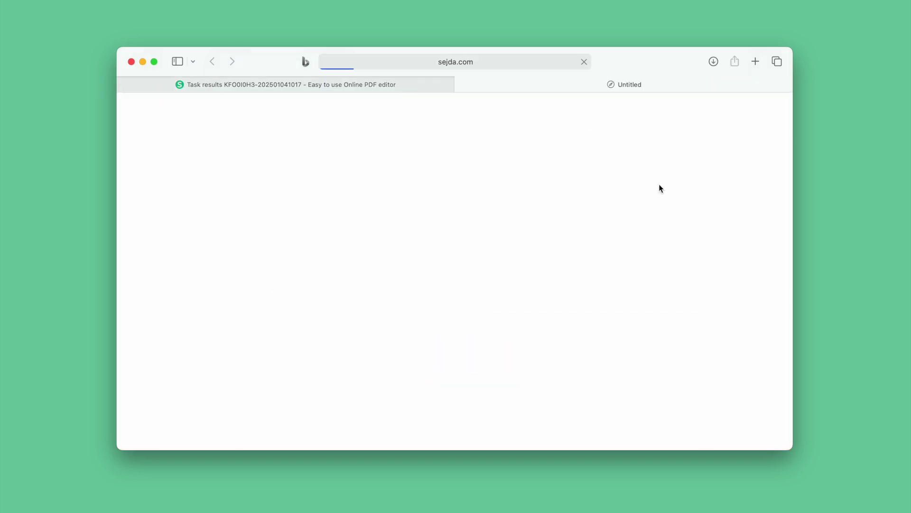
pyautogui.moveTo(657, 147); pyautogui.dragTo(374, 267)
pyautogui.click(378, 302)
pyautogui.scroll(-1, 381, 287)
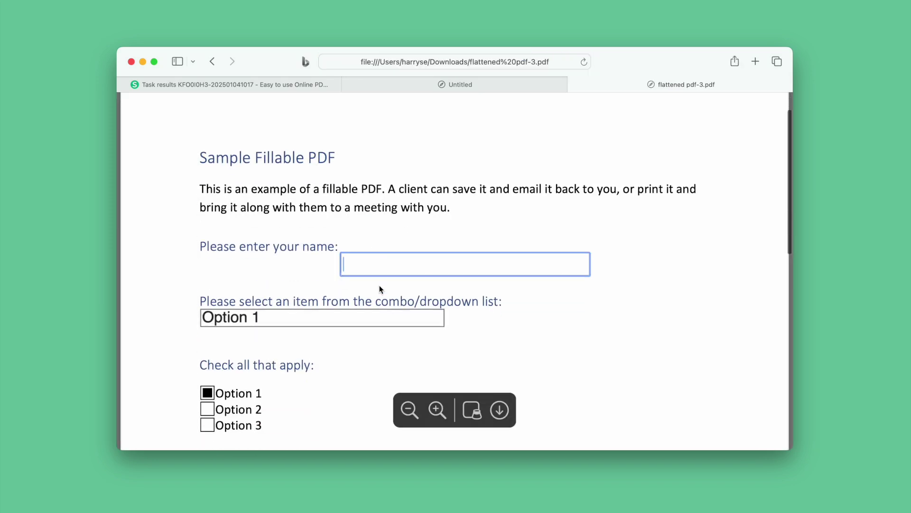